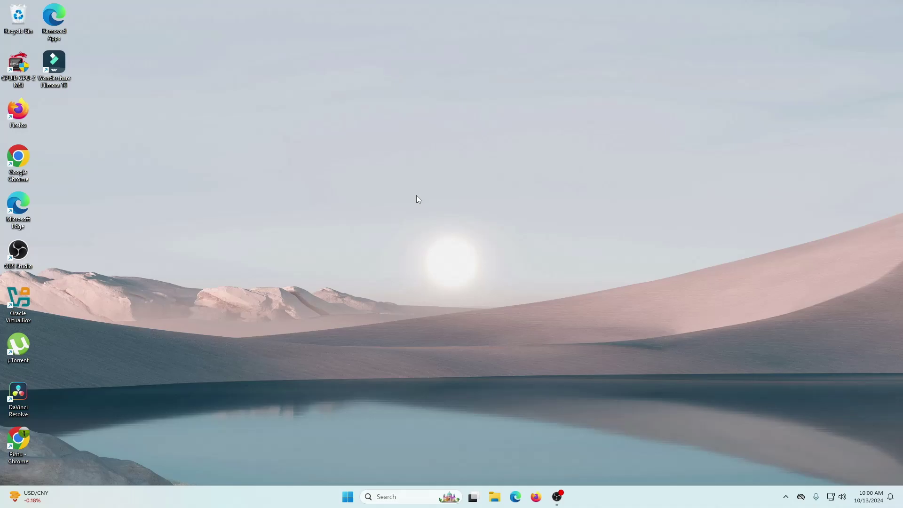
# Step: Find Snipping Tool through the Windows search and open it
pyautogui.click(348, 497)
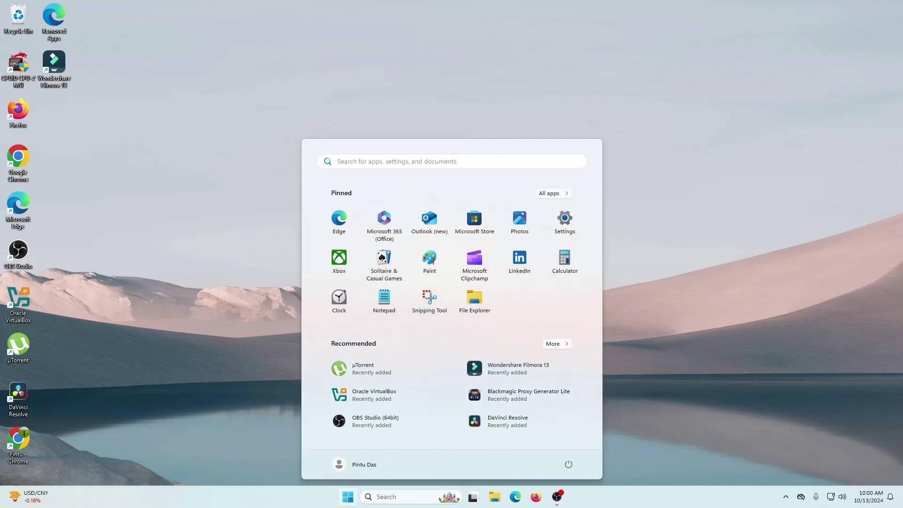
pyautogui.write('sub=')
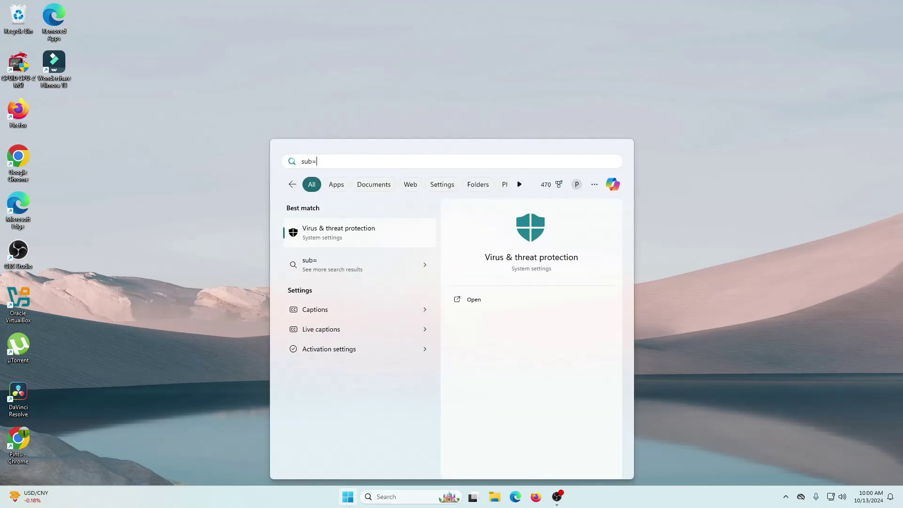
pyautogui.write('=')
pyautogui.press('BackSpace')
pyautogui.press('BackSpace')
pyautogui.press('BackSpace')
pyautogui.press('BackSpace')
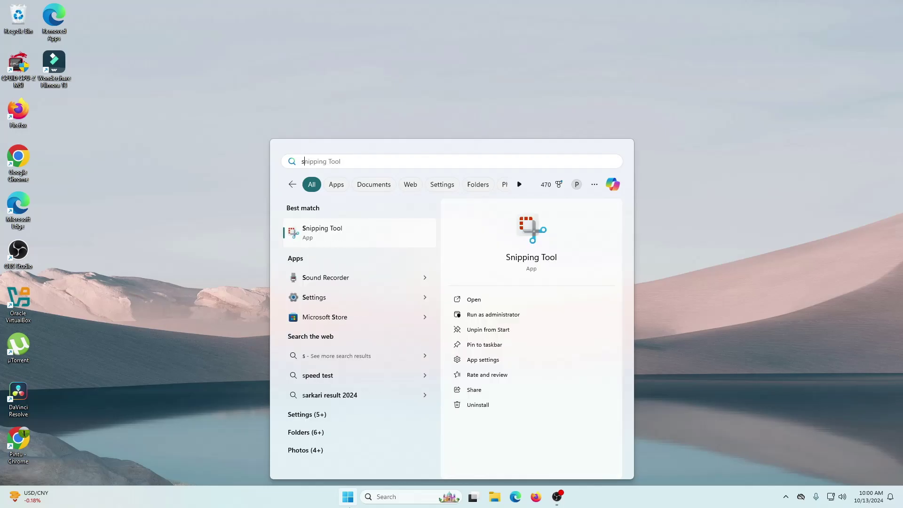
pyautogui.write('ni')
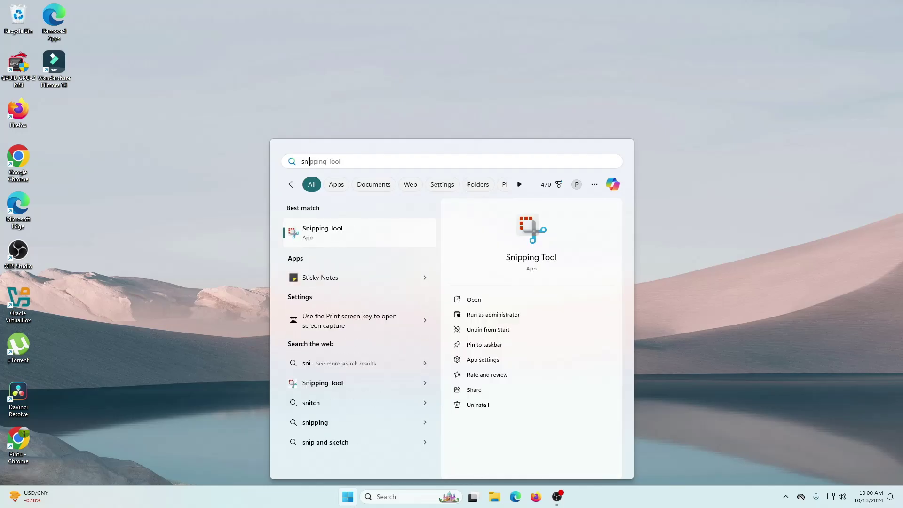
pyautogui.click(326, 241)
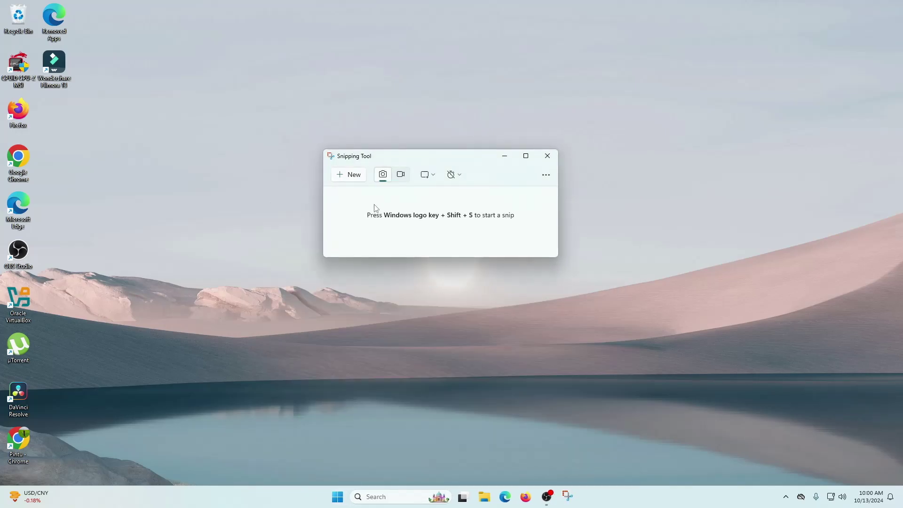
# Step: Capture a large rectangular area of the desktop and mark the snip with yellow highlighter and red pen strokes, then close Snipping Tool
pyautogui.click(350, 179)
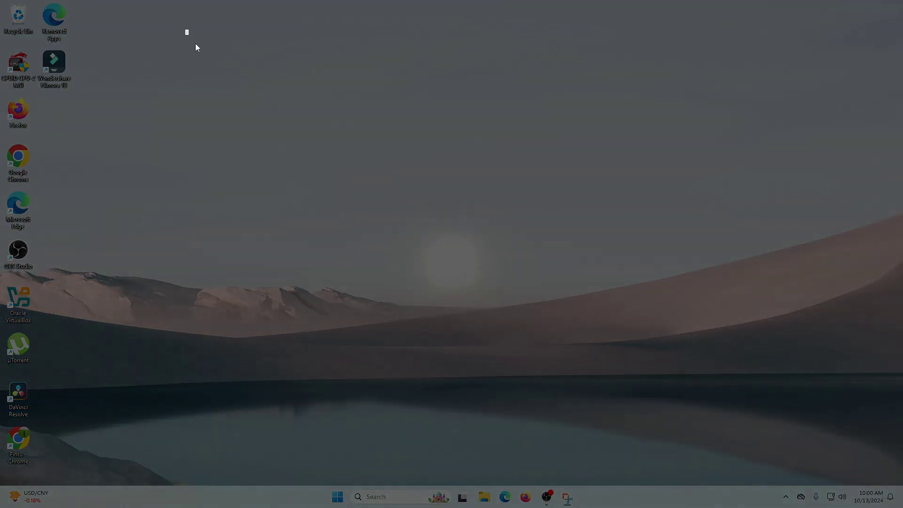
pyautogui.moveTo(186, 30); pyautogui.dragTo(783, 383)
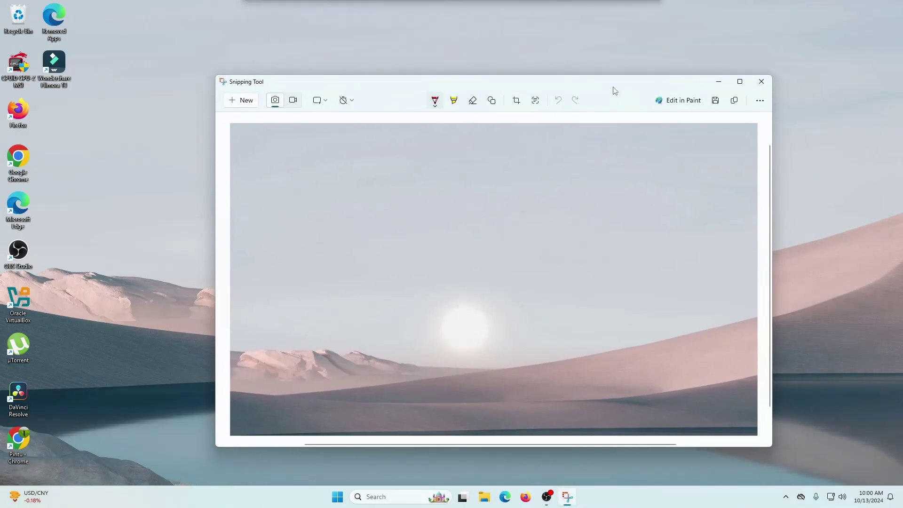
pyautogui.click(454, 100)
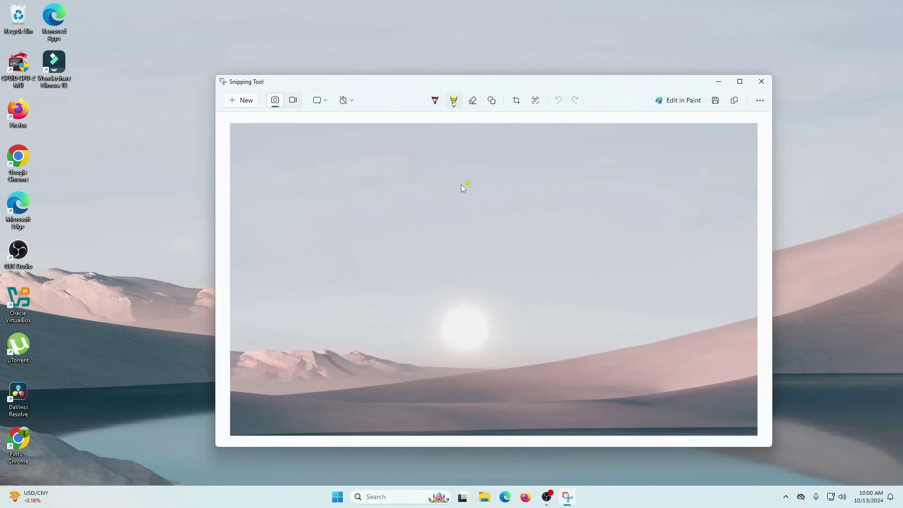
pyautogui.moveTo(469, 182); pyautogui.dragTo(427, 219)
pyautogui.moveTo(404, 165)
pyautogui.mouseDown()
pyautogui.moveTo(353, 294)
pyautogui.moveTo(390, 252)
pyautogui.mouseUp()
pyautogui.click(293, 101)
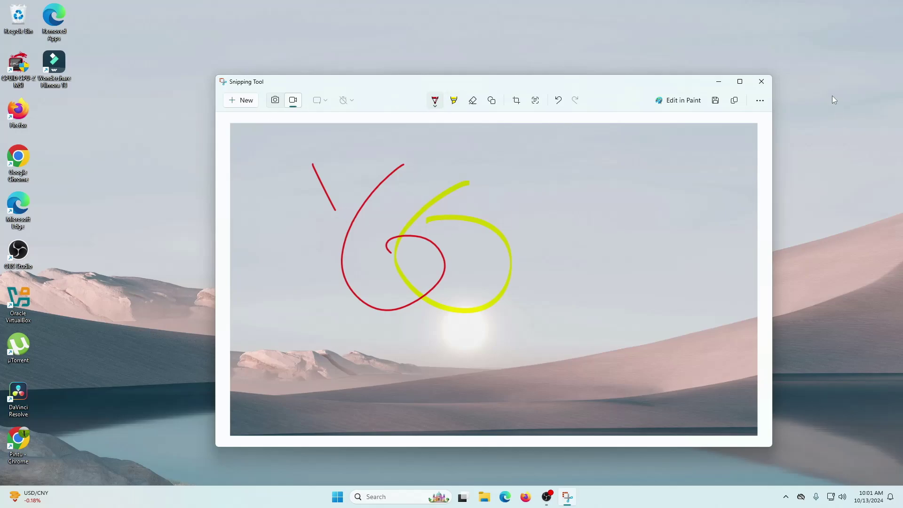
pyautogui.click(762, 81)
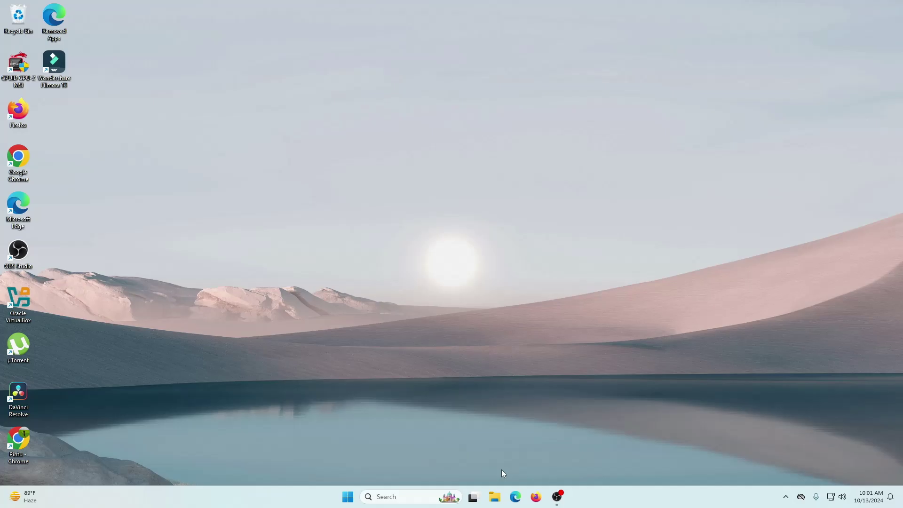
# Step: Switch to Firefox, search for "lightshot" and open the Lightshot screenshot tool's site at app.prntscr.com
pyautogui.click(536, 497)
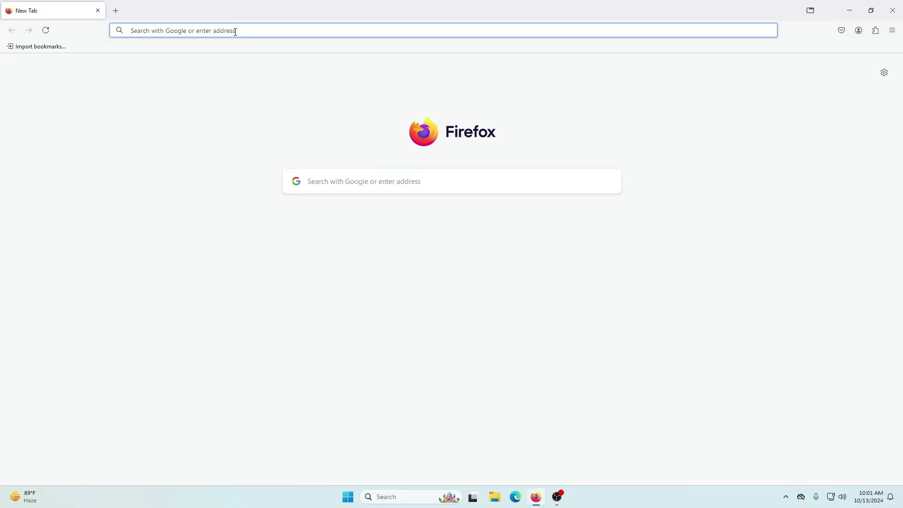
pyautogui.write('ligh')
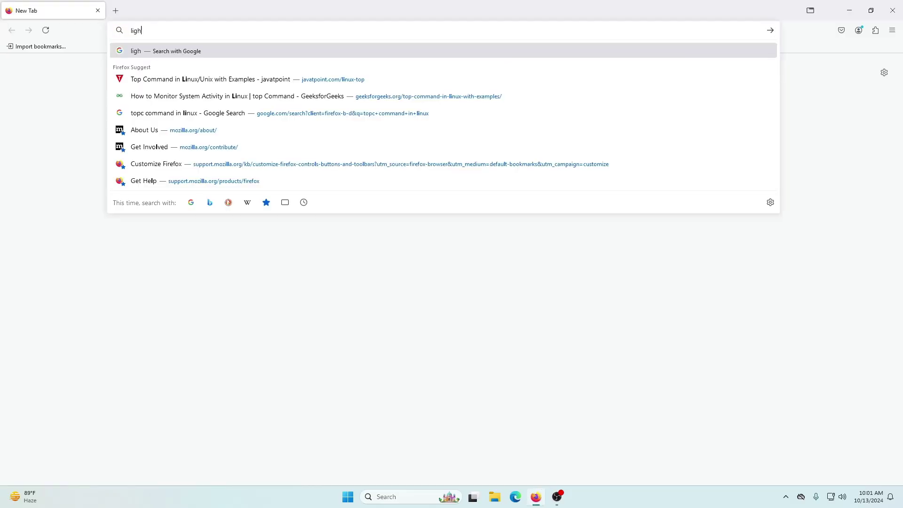
pyautogui.write('tshot')
pyautogui.press('Return')
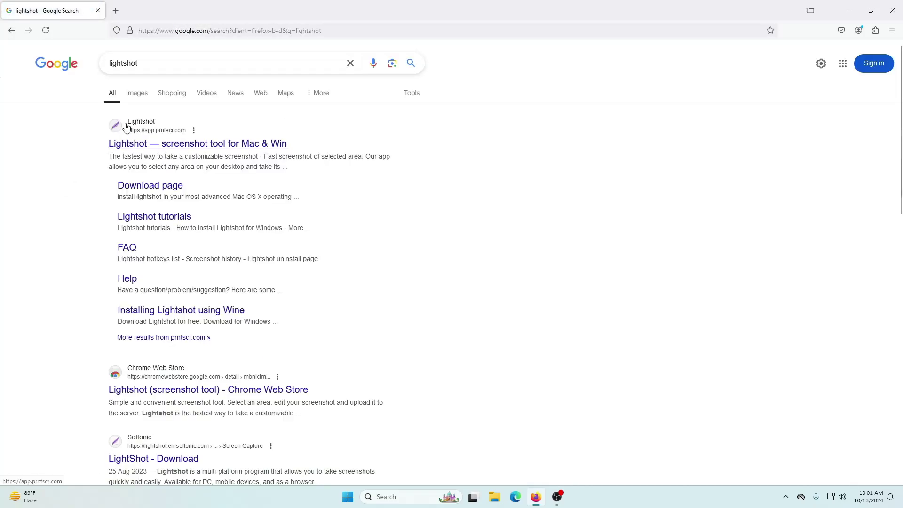
pyautogui.click(132, 144)
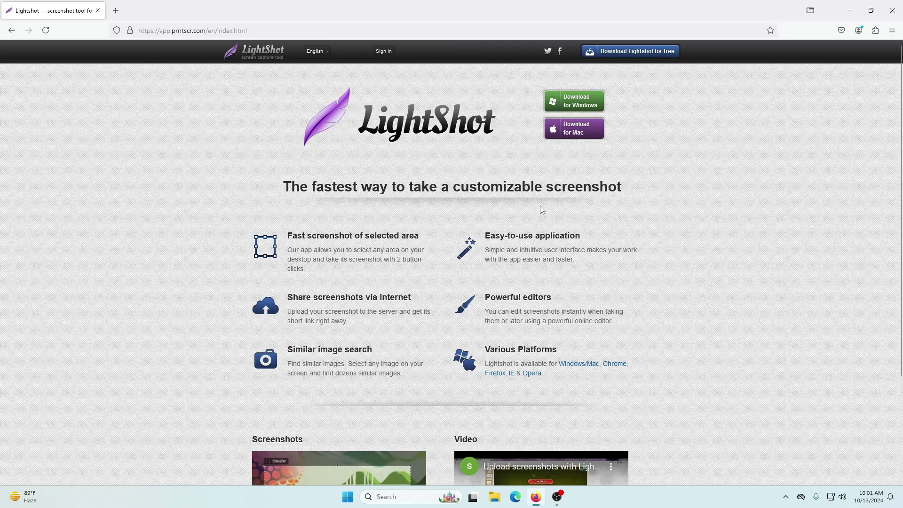
# Step: Look through the Lightshot features page and download the Windows version
pyautogui.scroll(-3, 539, 207)
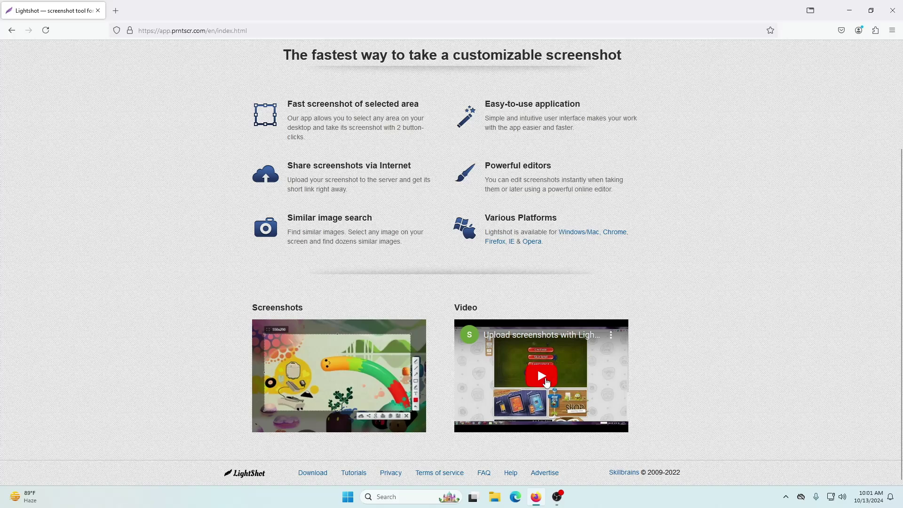
pyautogui.scroll(1, 431, 329)
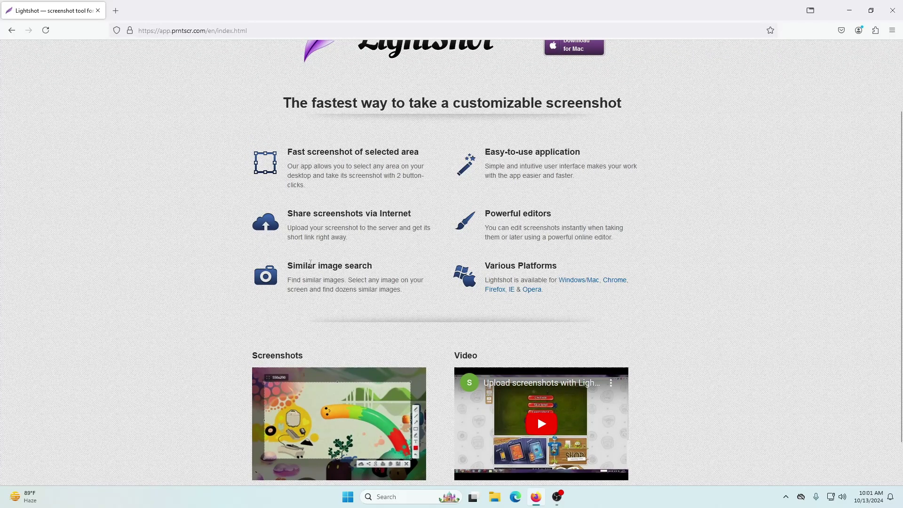
pyautogui.scroll(1, 371, 282)
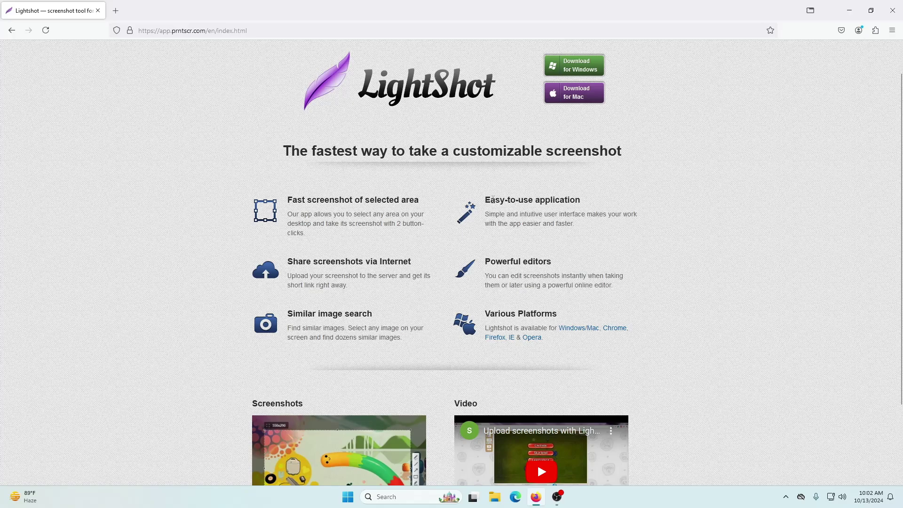
pyautogui.scroll(1, 613, 208)
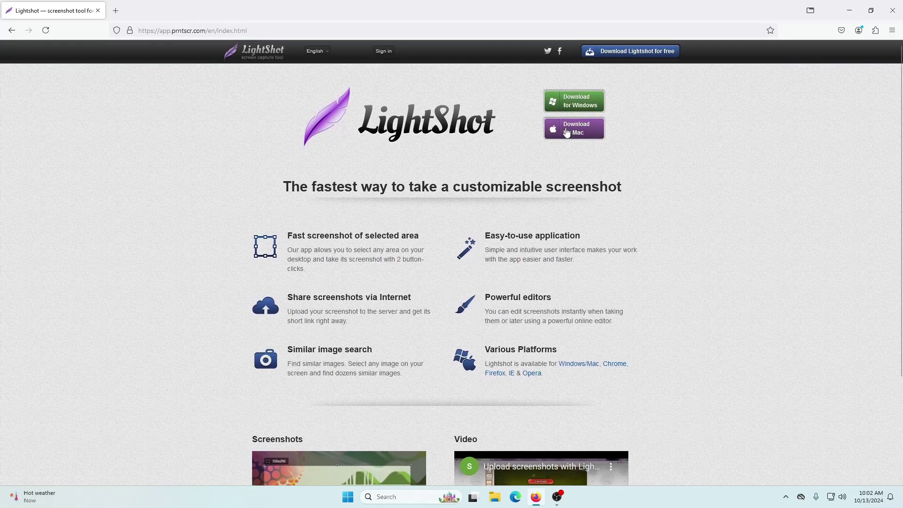
pyautogui.click(584, 100)
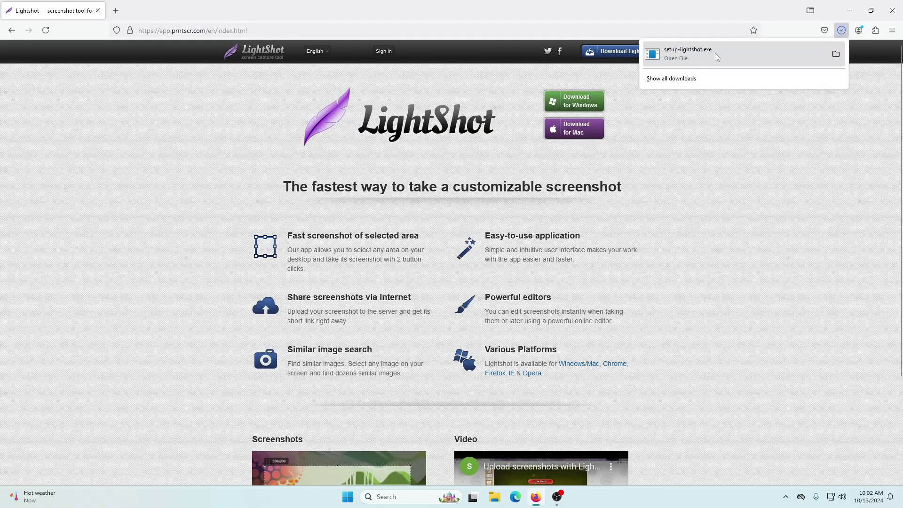
# Step: Run setup-lightshot.exe and install Lightshot in English, accepting the license agreement
pyautogui.click(703, 53)
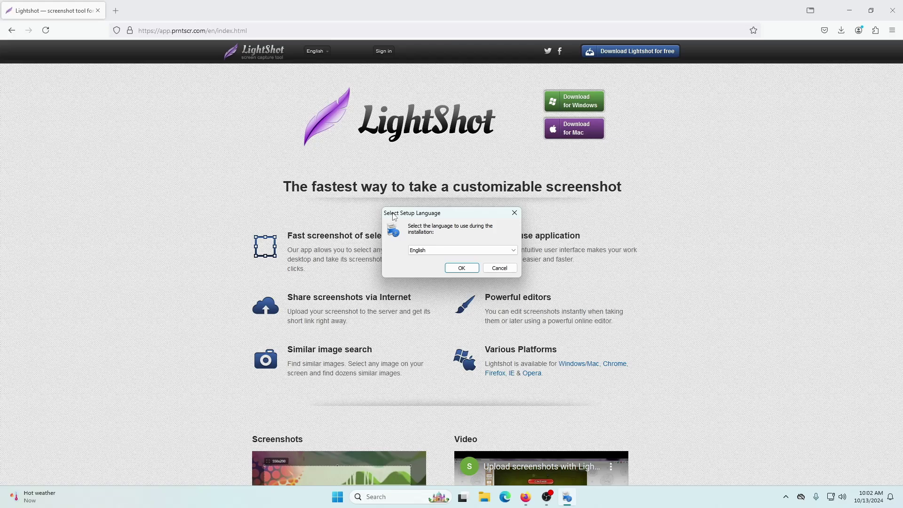
pyautogui.click(470, 268)
pyautogui.click(394, 294)
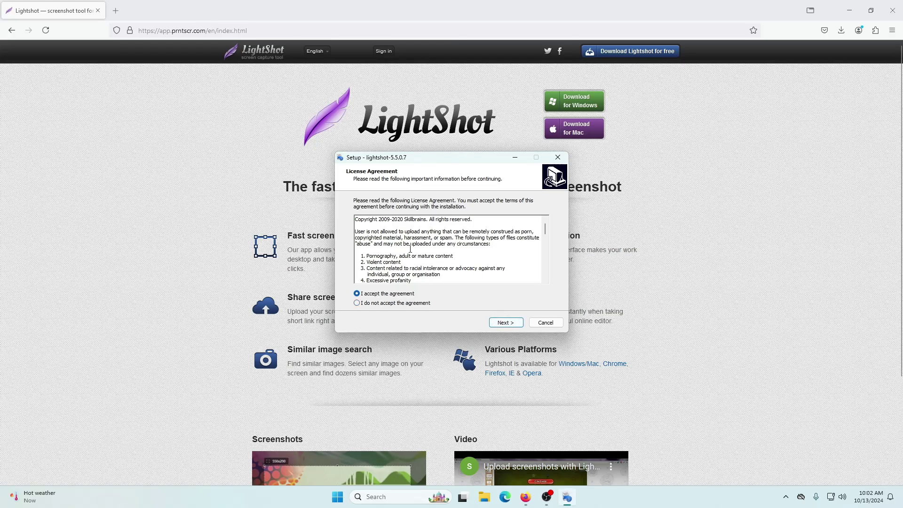
pyautogui.click(499, 325)
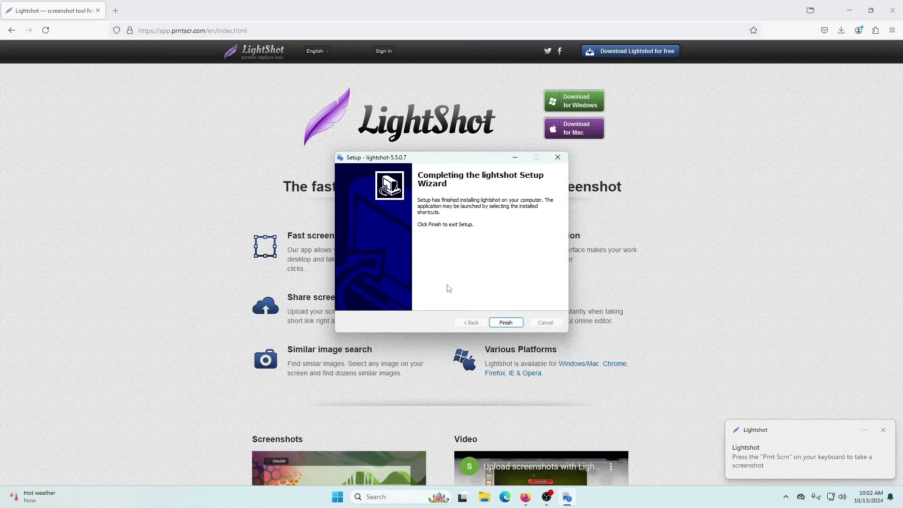
pyautogui.click(510, 325)
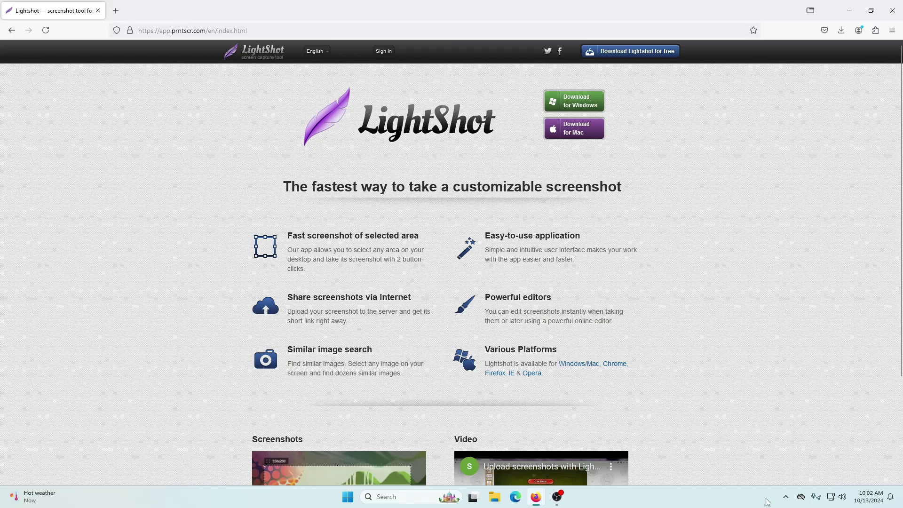
# Step: Start a Lightshot capture and select an area of about 1105x764 pixels, from the site's header down past the feature list
pyautogui.click(785, 498)
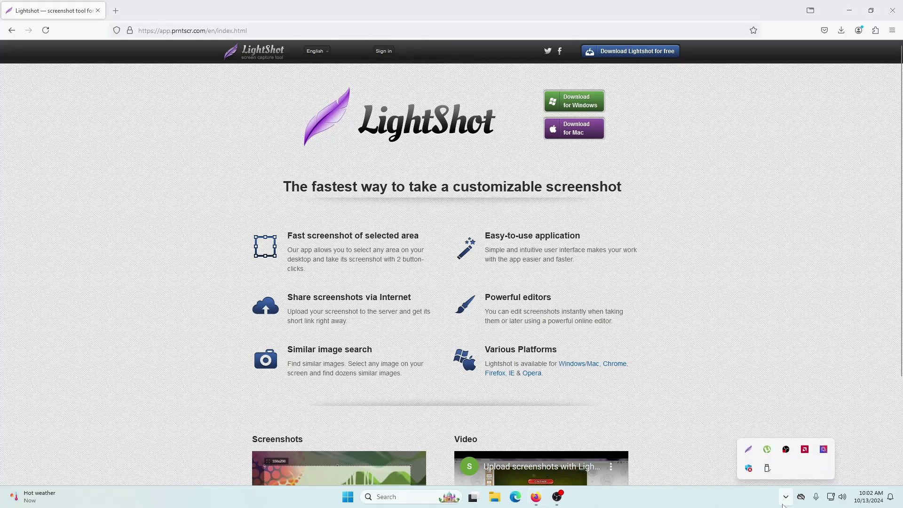
pyautogui.click(750, 451)
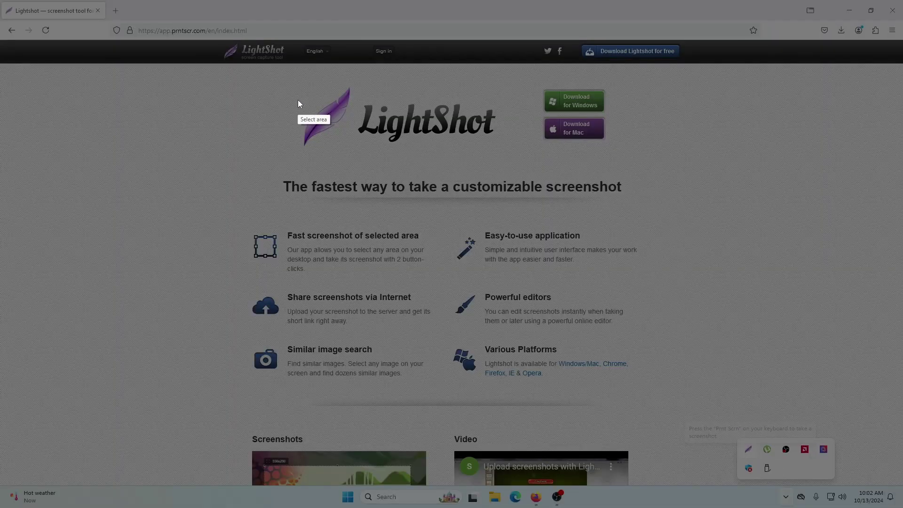
pyautogui.moveTo(190, 41); pyautogui.dragTo(710, 400)
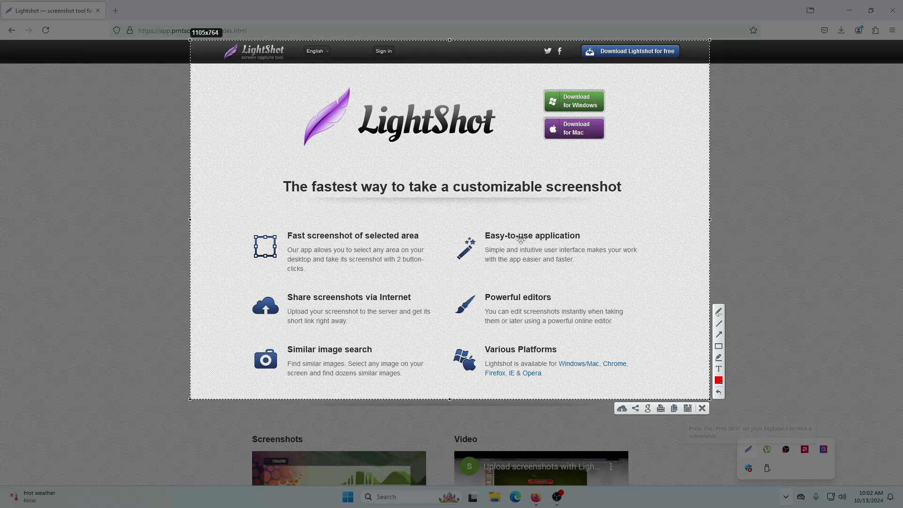
# Step: Draw a red rectangle around the "Easy-to-use application" section and a red arrow pointing down to it from the upper right
pyautogui.click(719, 346)
pyautogui.moveTo(444, 223); pyautogui.dragTo(652, 280)
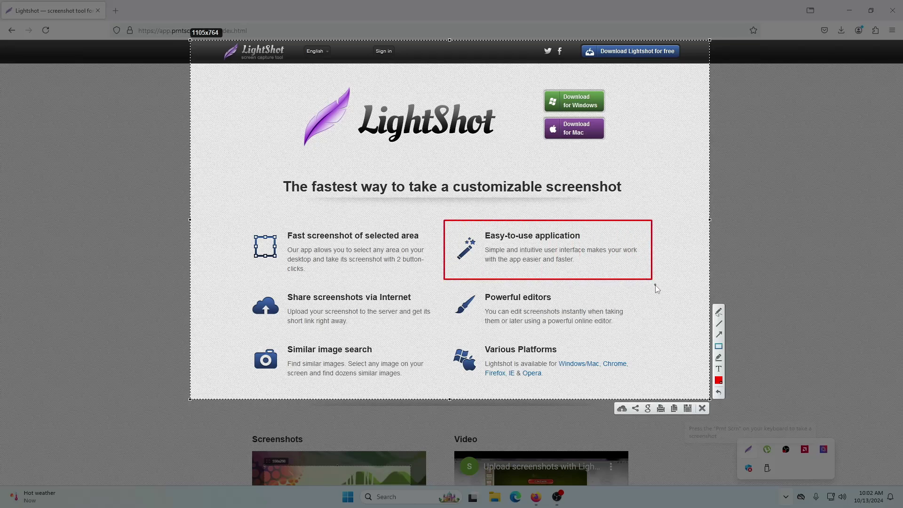
pyautogui.click(719, 335)
pyautogui.moveTo(687, 159)
pyautogui.mouseDown()
pyautogui.moveTo(654, 204)
pyautogui.moveTo(618, 212)
pyautogui.mouseUp()
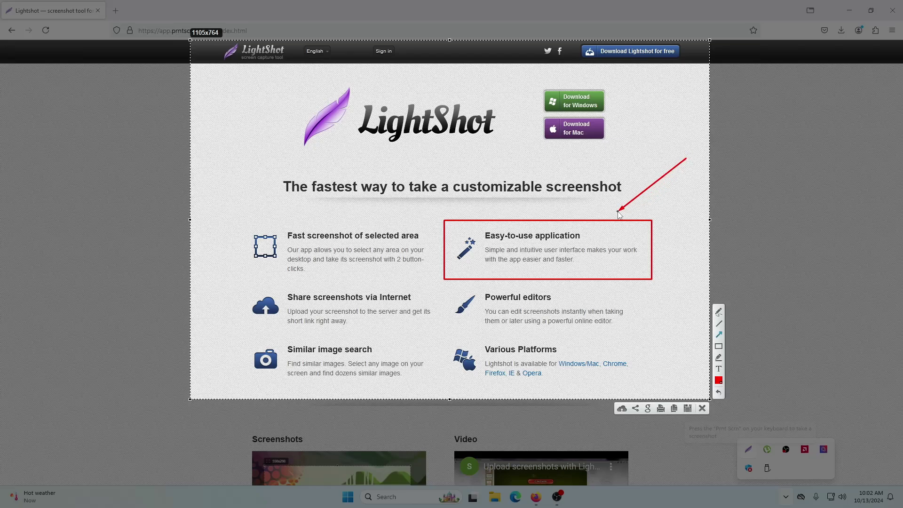
# Step: Scribble freehand red pencil strokes over the "Powerful editors" section and the lower edge of the red rectangle
pyautogui.click(719, 312)
pyautogui.moveTo(597, 291)
pyautogui.mouseDown()
pyautogui.moveTo(598, 308)
pyautogui.moveTo(553, 288)
pyautogui.moveTo(613, 267)
pyautogui.mouseUp()
pyautogui.moveTo(539, 287); pyautogui.dragTo(659, 264)
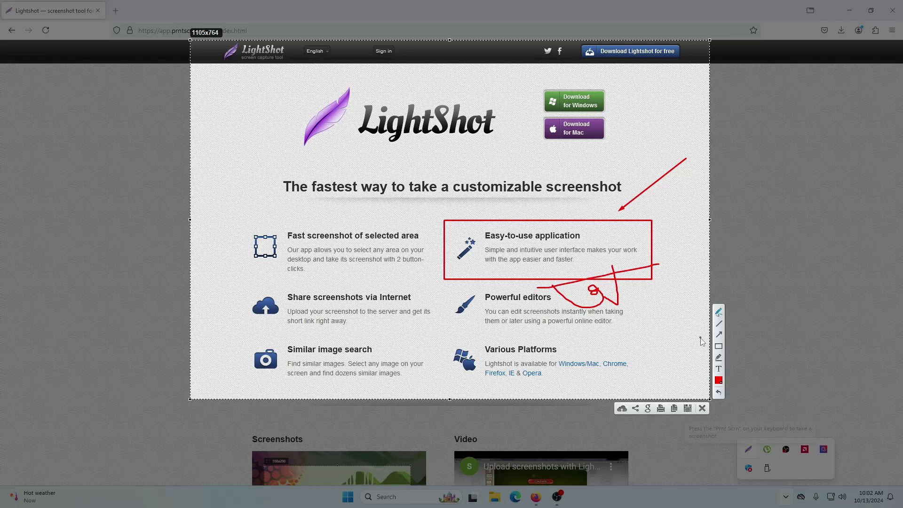
# Step: Mark the first description line under "Easy-to-use application" with the yellow marker and undo the marking
pyautogui.click(719, 361)
pyautogui.moveTo(488, 249); pyautogui.dragTo(623, 251)
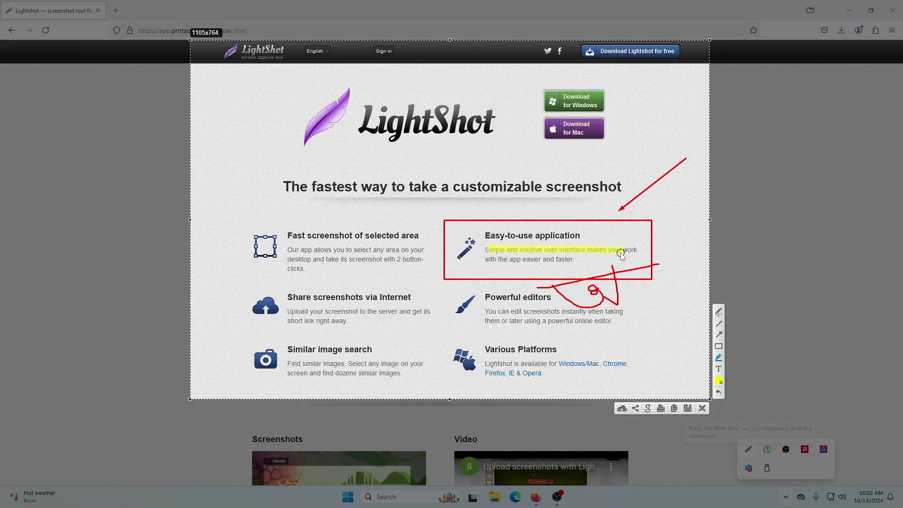
pyautogui.click(722, 393)
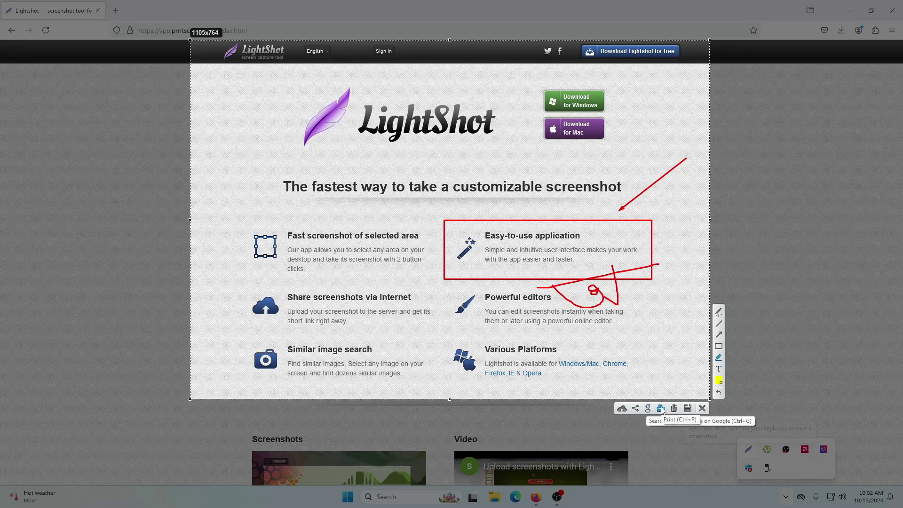
# Step: Save the annotated screenshot as a PNG named asdas in the Lightshot folder and open that folder
pyautogui.click(688, 408)
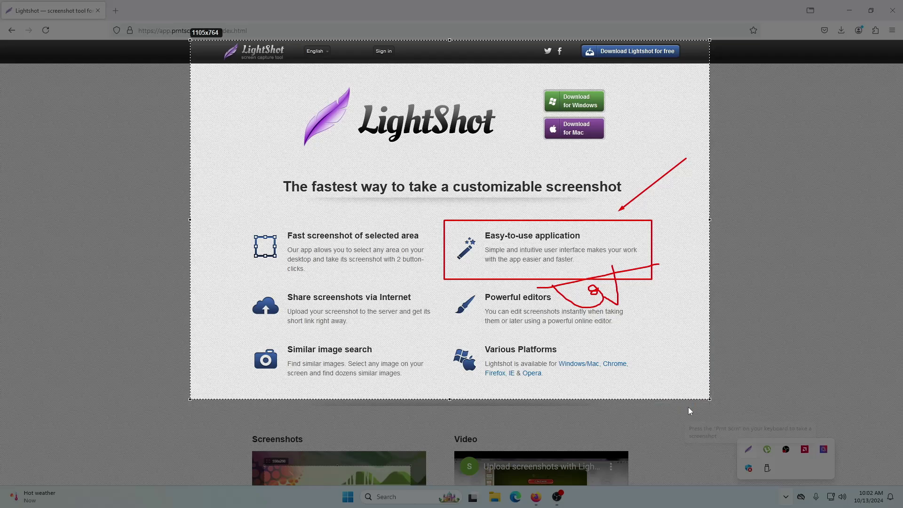
pyautogui.moveTo(124, 8); pyautogui.dragTo(403, 125)
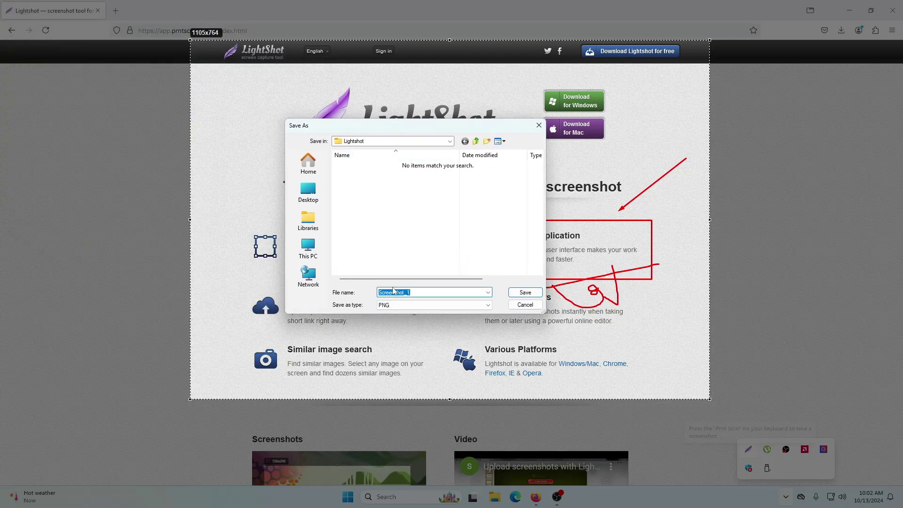
pyautogui.write('asdas')
pyautogui.click(523, 293)
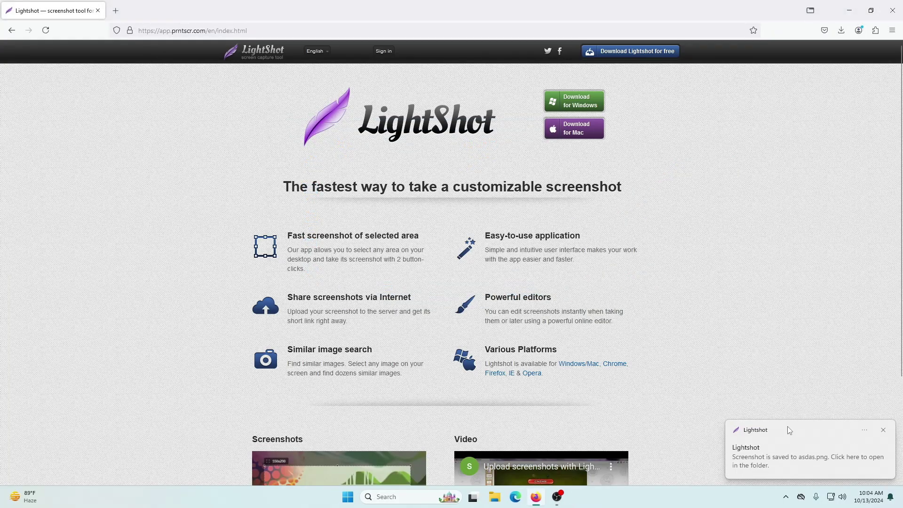
pyautogui.click(789, 466)
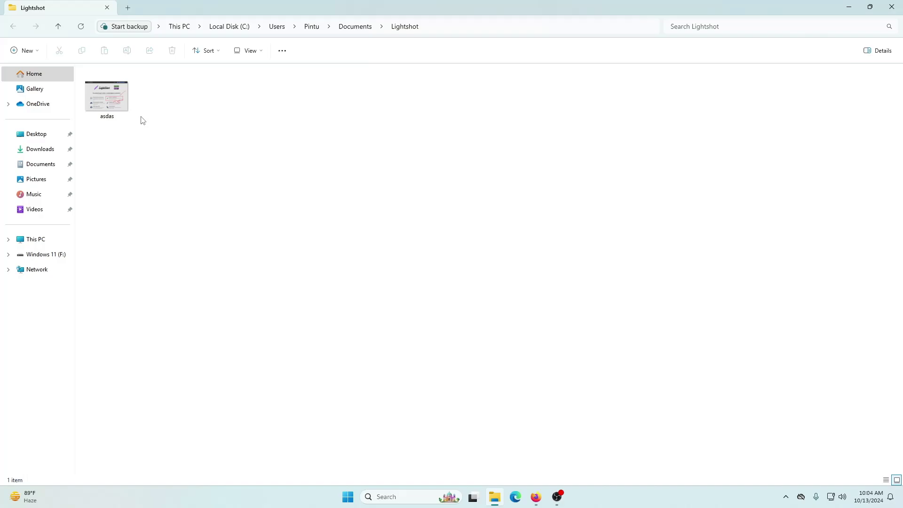
# Step: Open the saved asdas screenshot from the Lightshot folder to view it
pyautogui.doubleClick(118, 94)
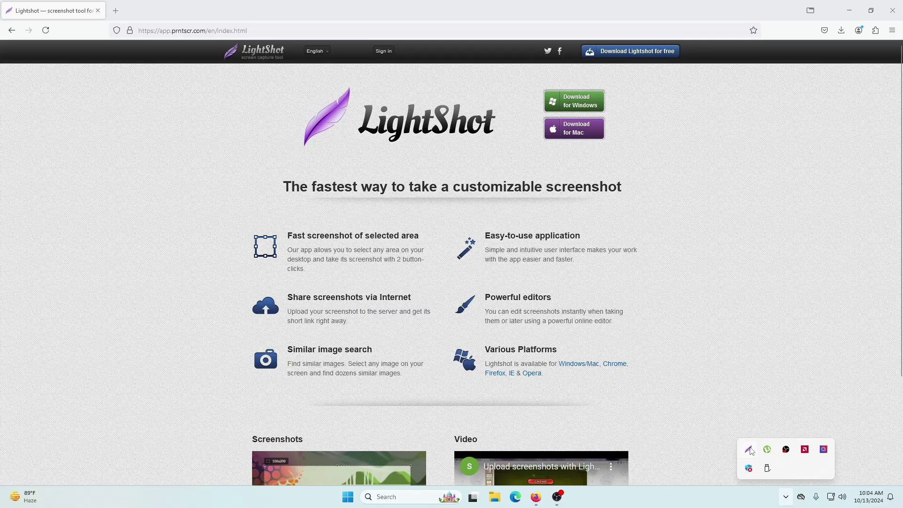
# Step: Open the Lightshot options and set the general screenshot hotkey to Ctrl + F3
pyautogui.rightClick(749, 449)
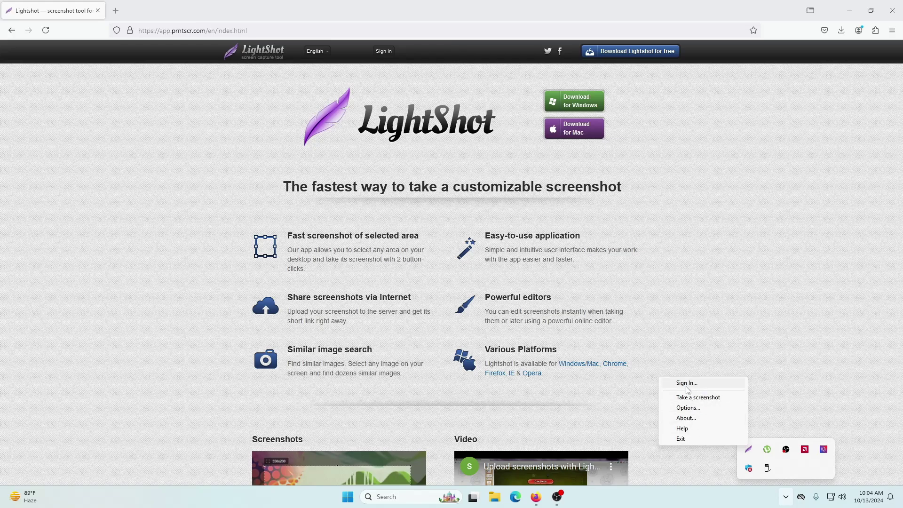
pyautogui.click(699, 407)
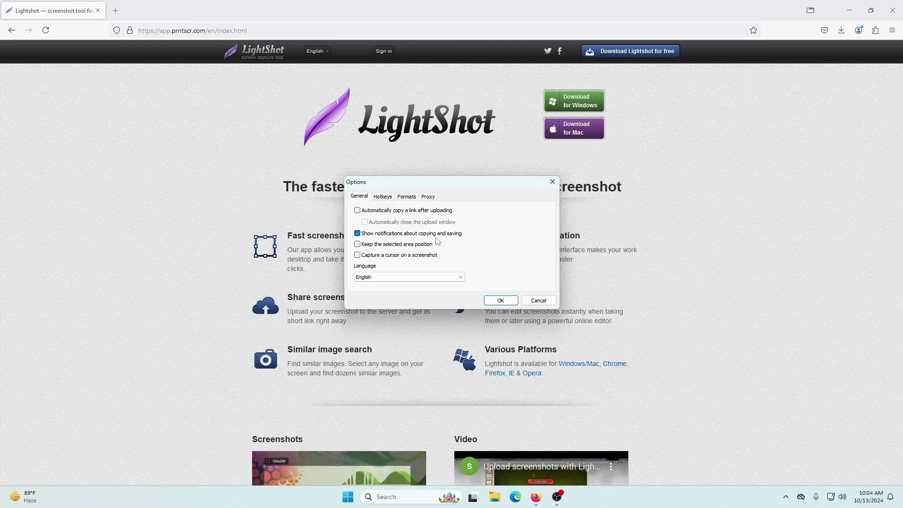
pyautogui.click(382, 197)
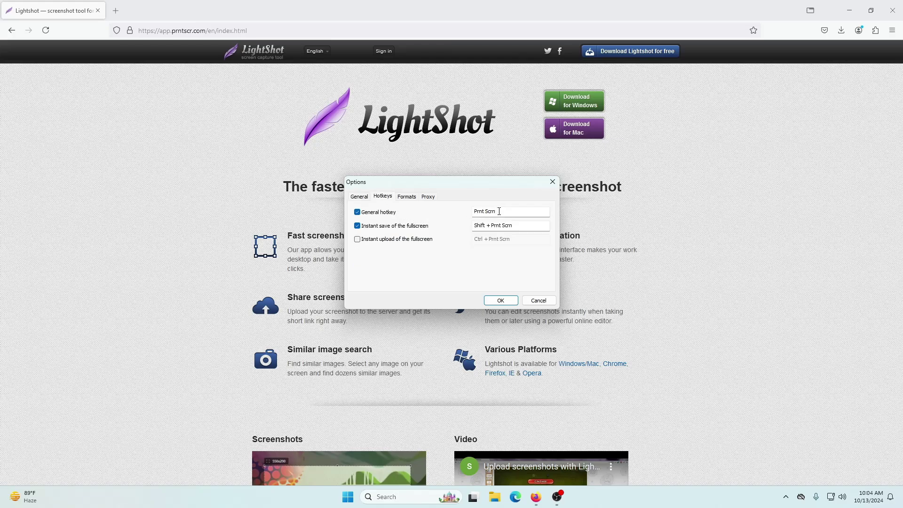
pyautogui.click(785, 497)
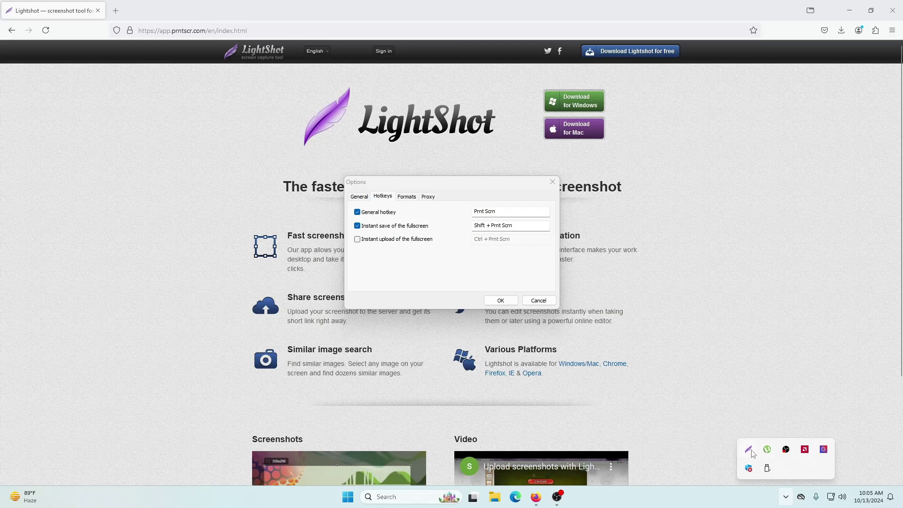
pyautogui.click(513, 211)
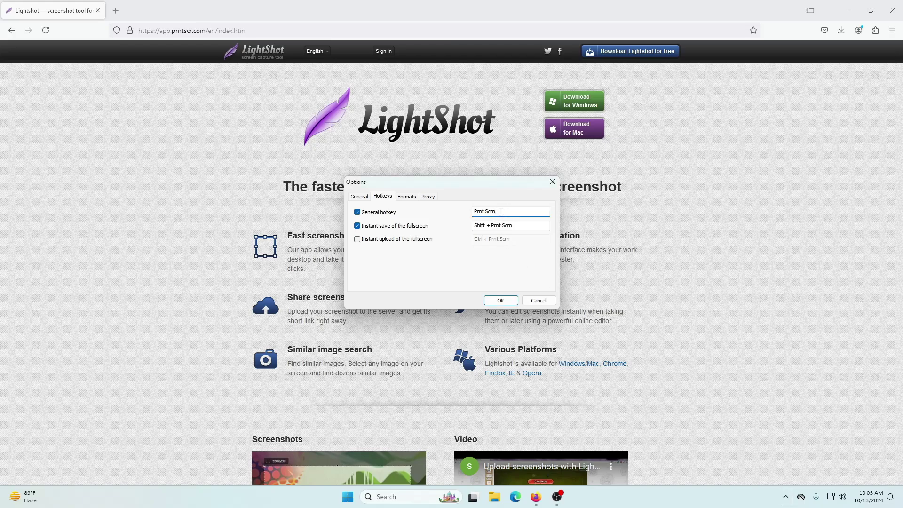
pyautogui.press('ctrl')
pyautogui.hotkey('ctrl', 'F3')
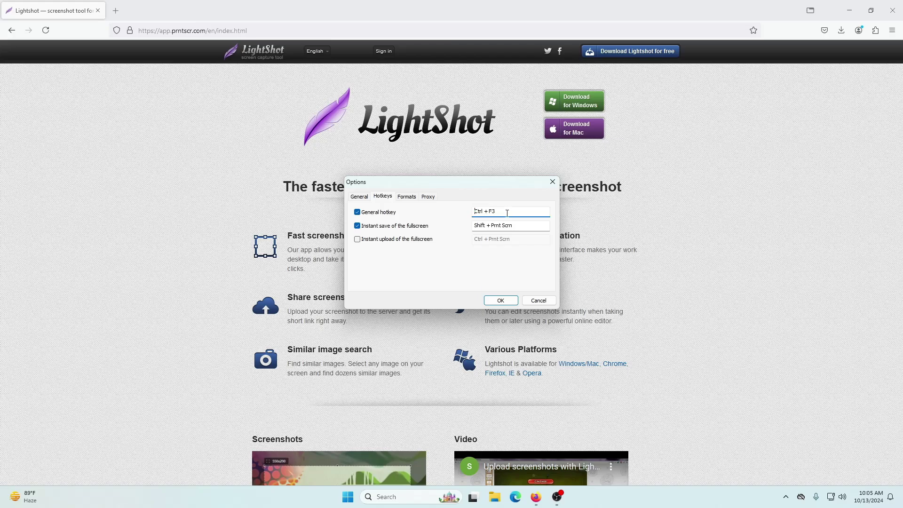